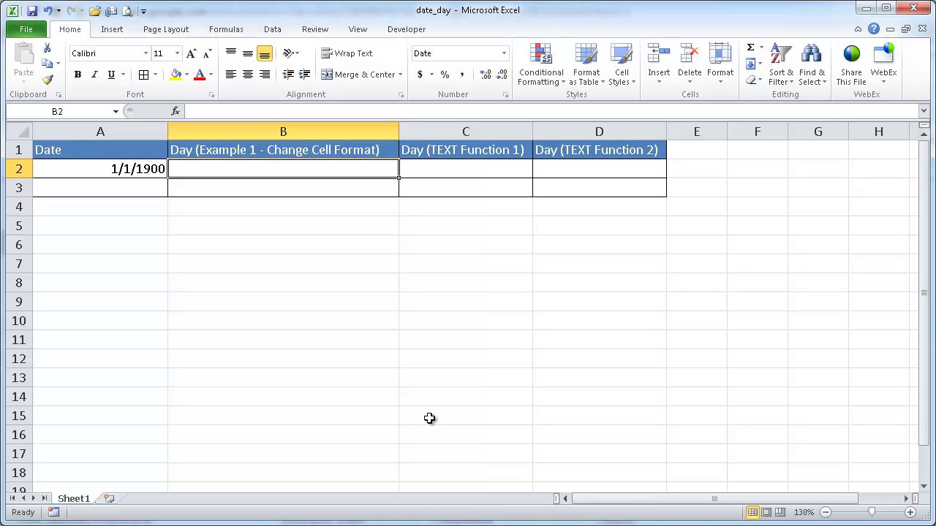
Step: Enter the formula =A2 in B2 so it takes the date from A2
left_click(139, 173)
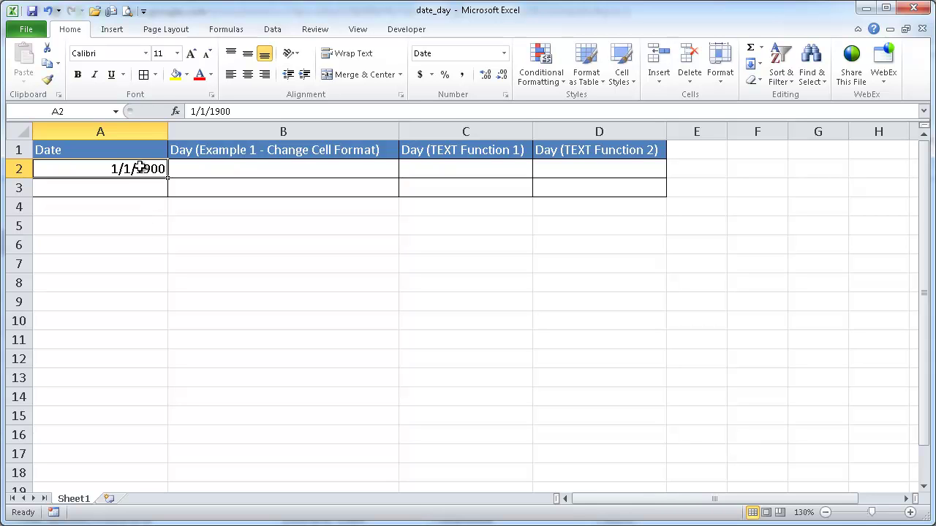
left_click(186, 168)
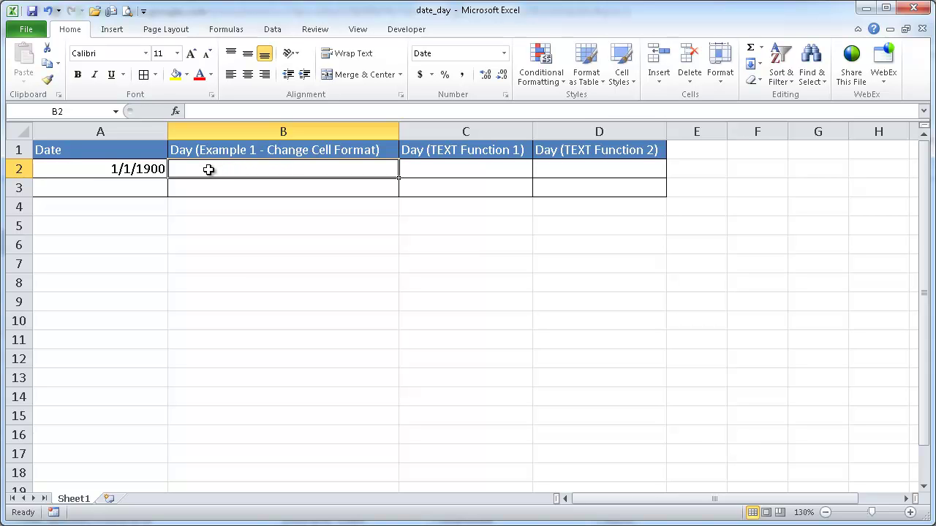
type("=")
left_click(132, 168)
key("Return")
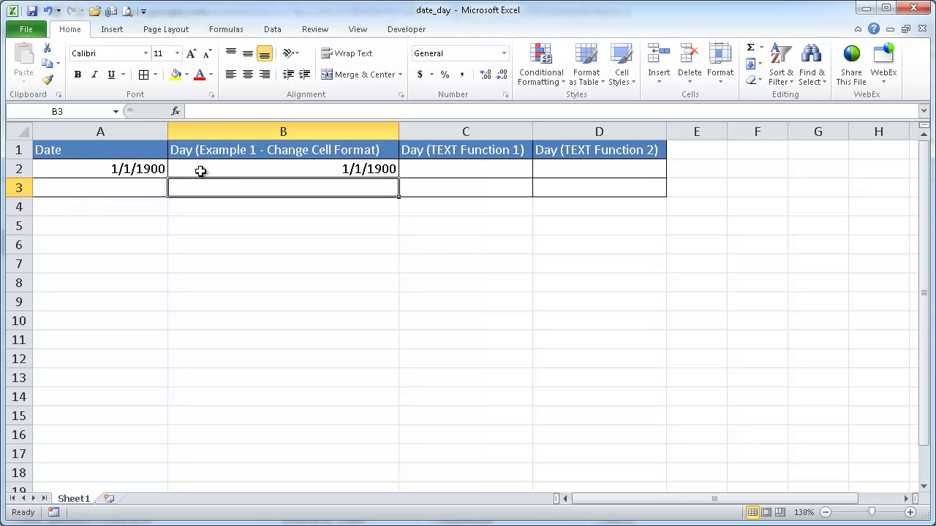
Step: Give B2 the custom number format ddd in place of m/d/yyyy, showing Sun
left_click(225, 170)
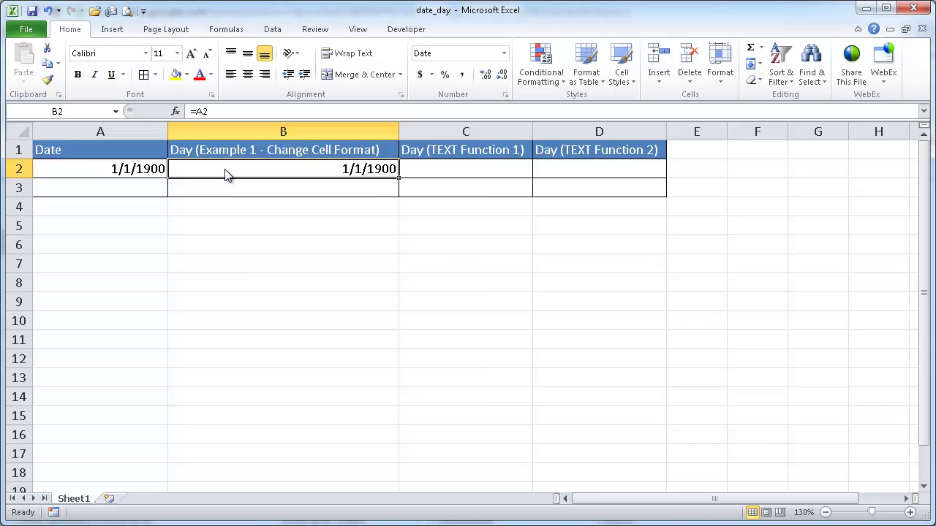
right_click(226, 170)
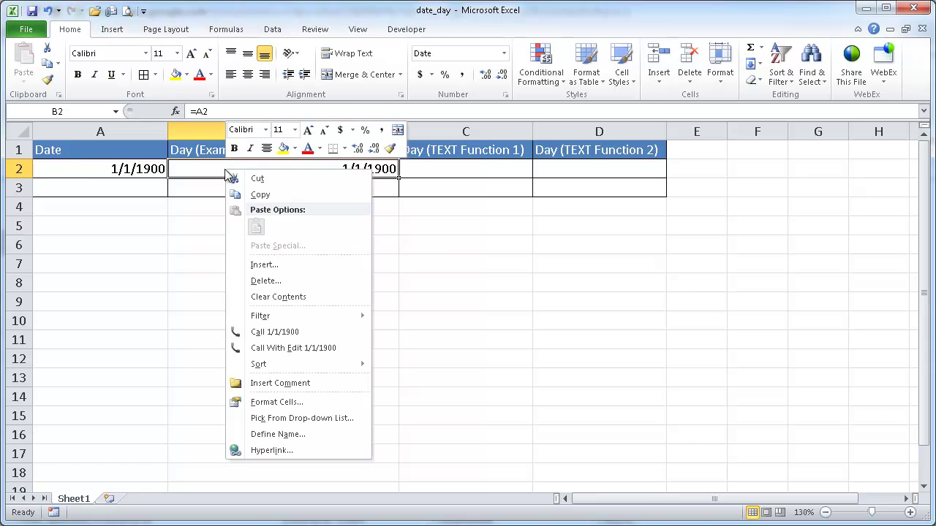
left_click(286, 403)
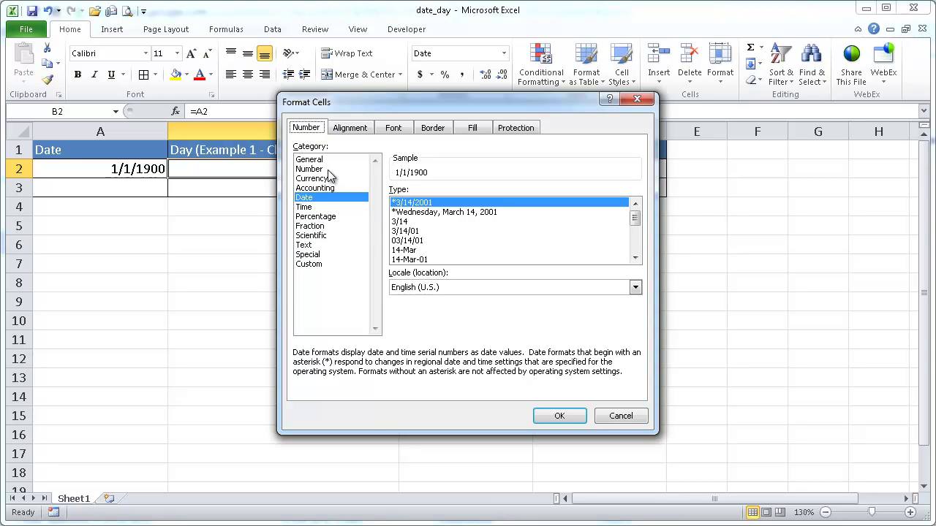
left_click(310, 264)
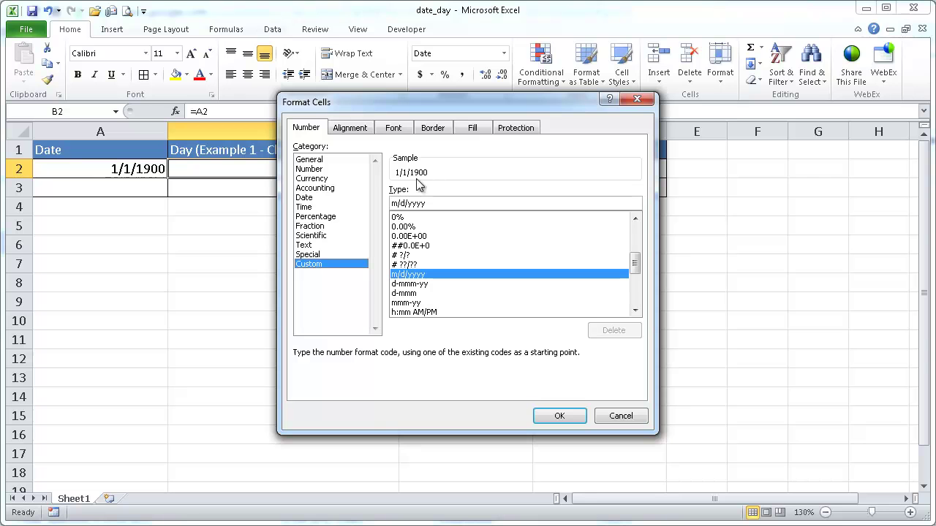
left_click_drag(430, 203, 375, 203)
left_click_drag(473, 104, 642, 164)
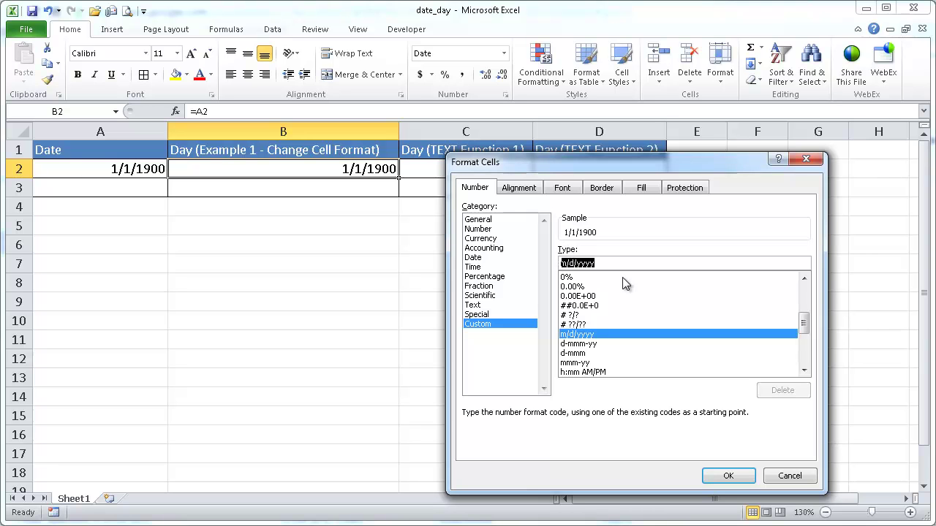
type("ddd")
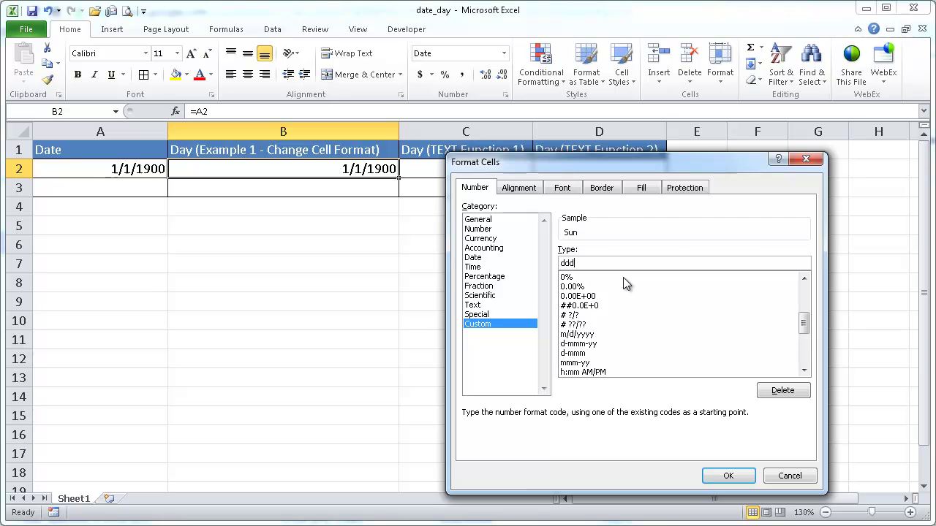
left_click(728, 476)
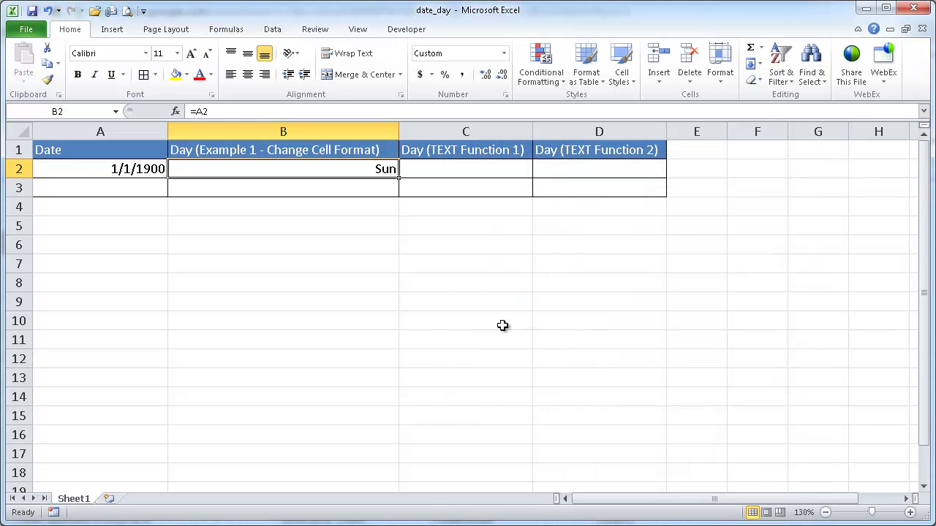
Step: Enter =TEXT(A2,ddd) in C2, which returns #NAME? because ddd is unquoted
left_click(439, 169)
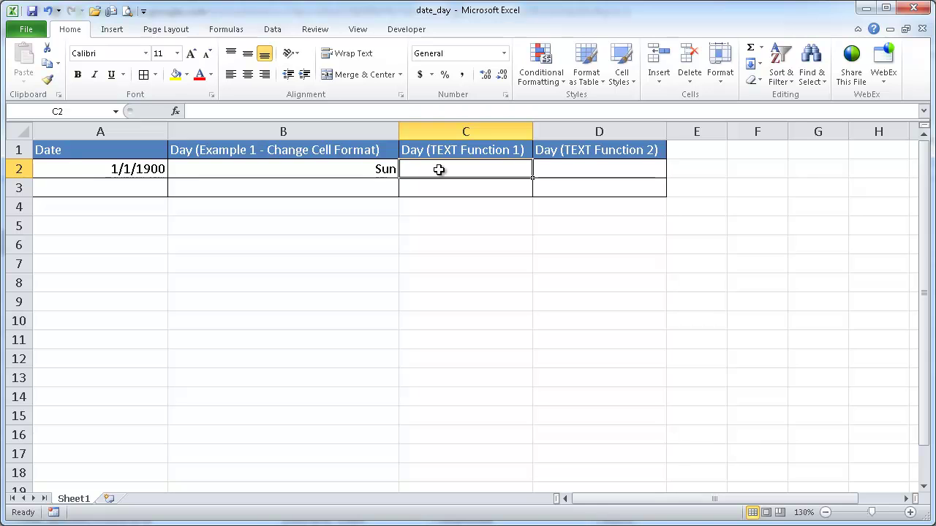
type("=")
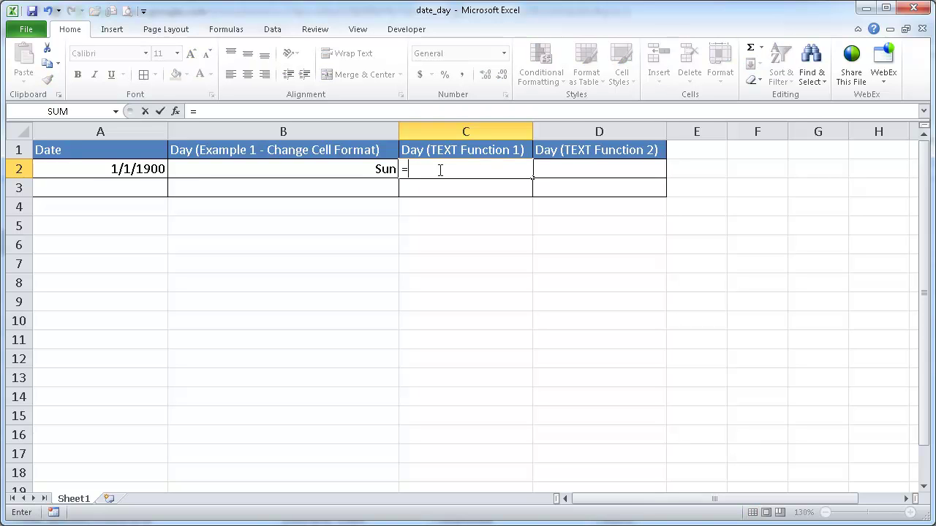
left_click(127, 171)
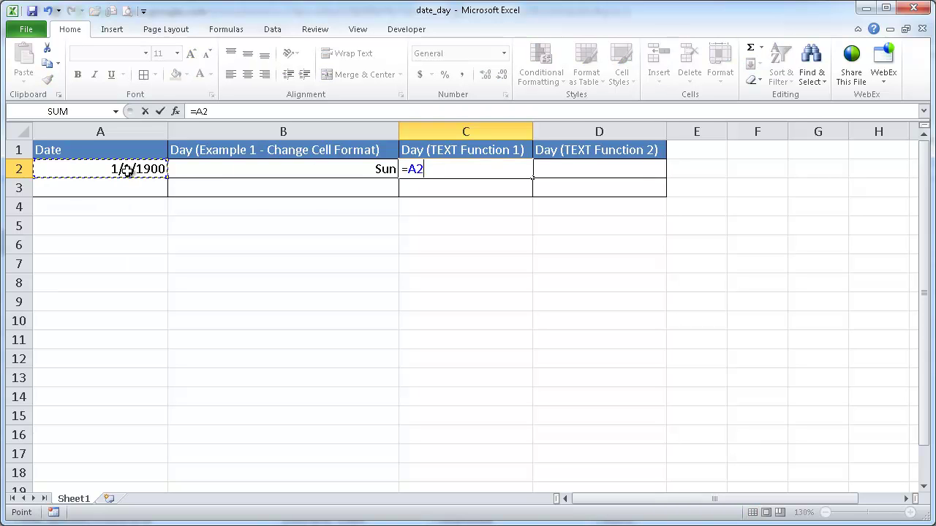
left_click(408, 169)
type("text")
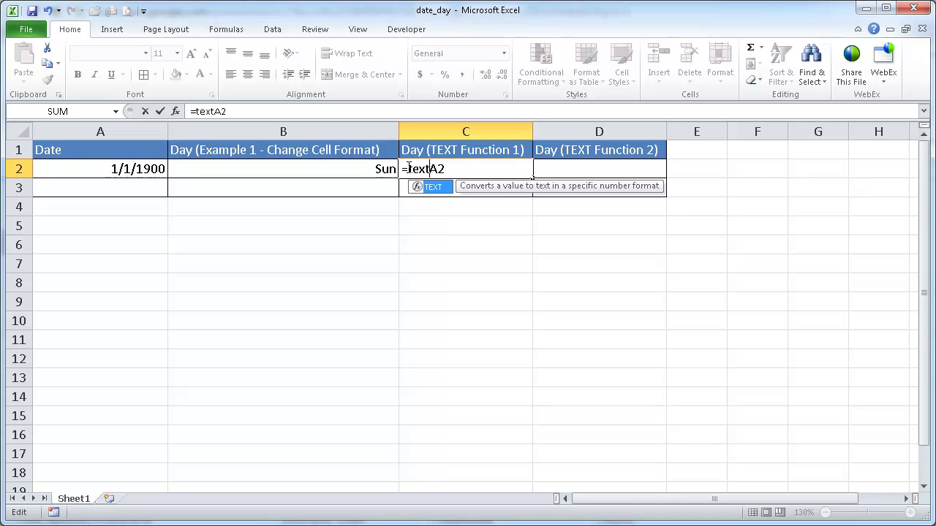
type("(A2")
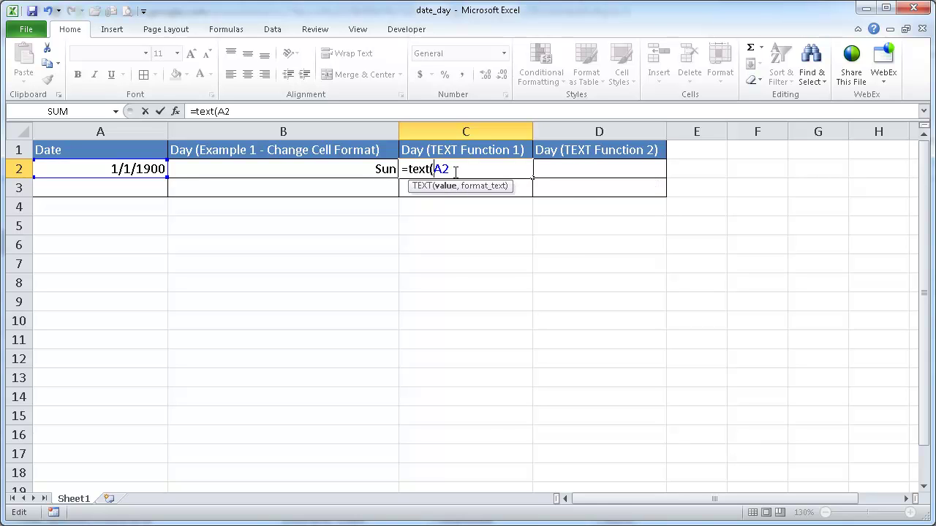
type(",")
type("ddd)")
key("Return")
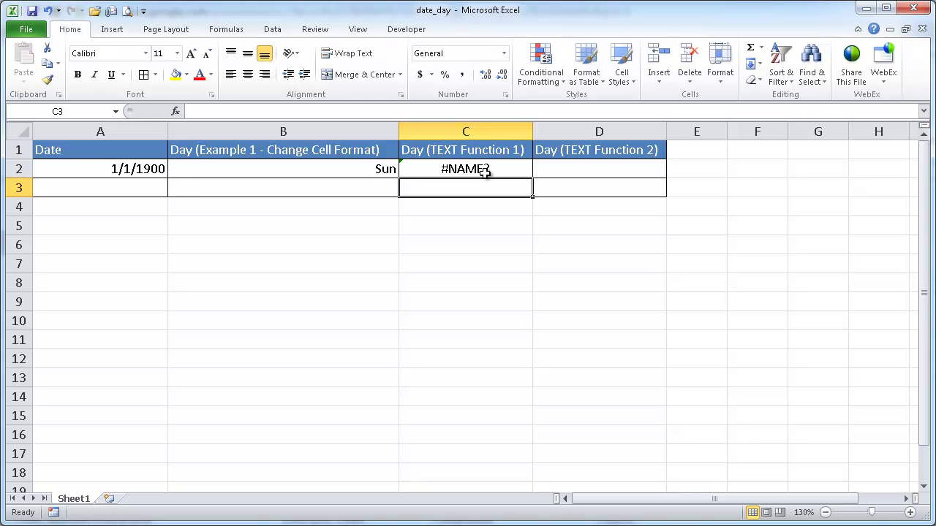
Step: Change C2's Format_text argument to the quoted "ddd" so C2 shows Sun
left_click(485, 173)
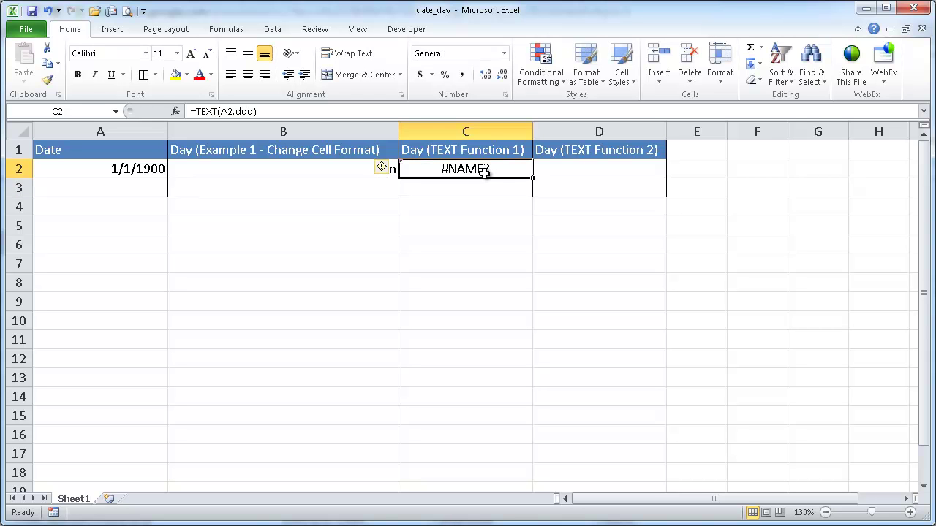
left_click(179, 113)
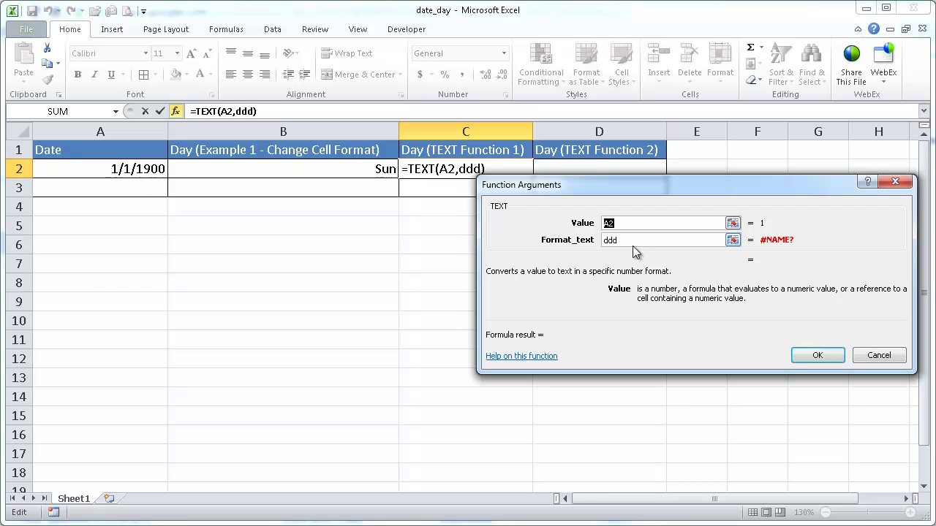
left_click(634, 242)
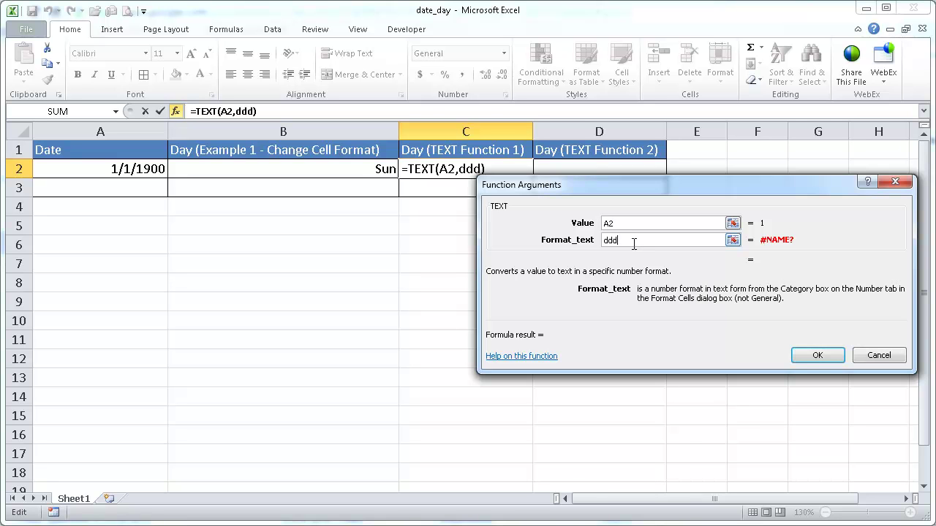
key("BackSpace")
key("BackSpace")
key("BackSpace")
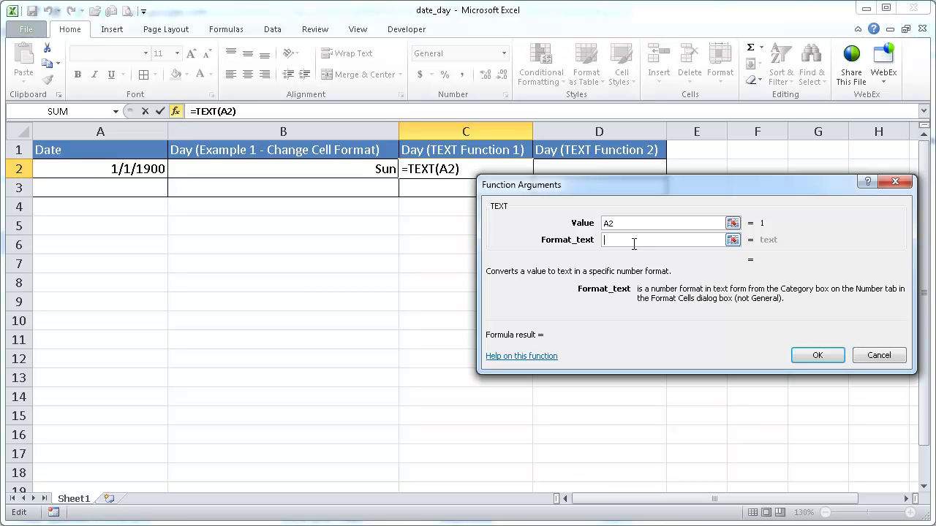
type("\"ddd\"")
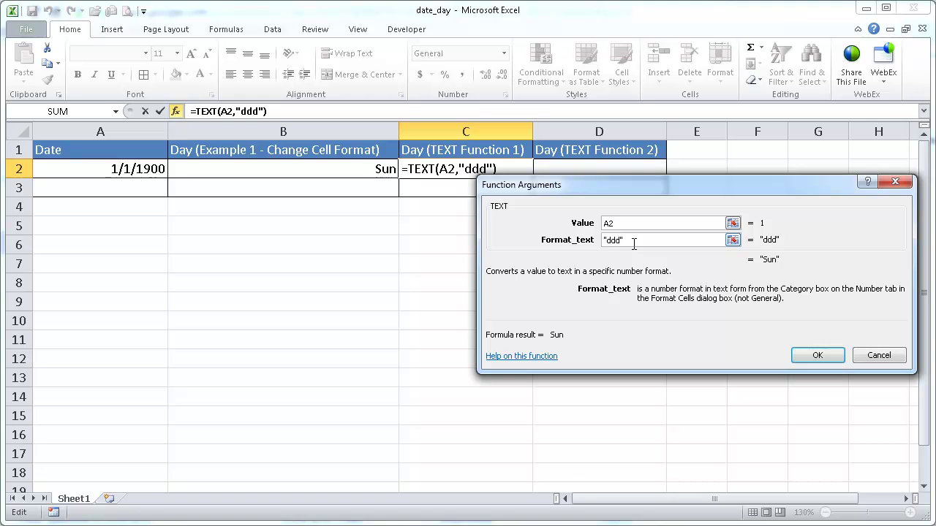
left_click(814, 356)
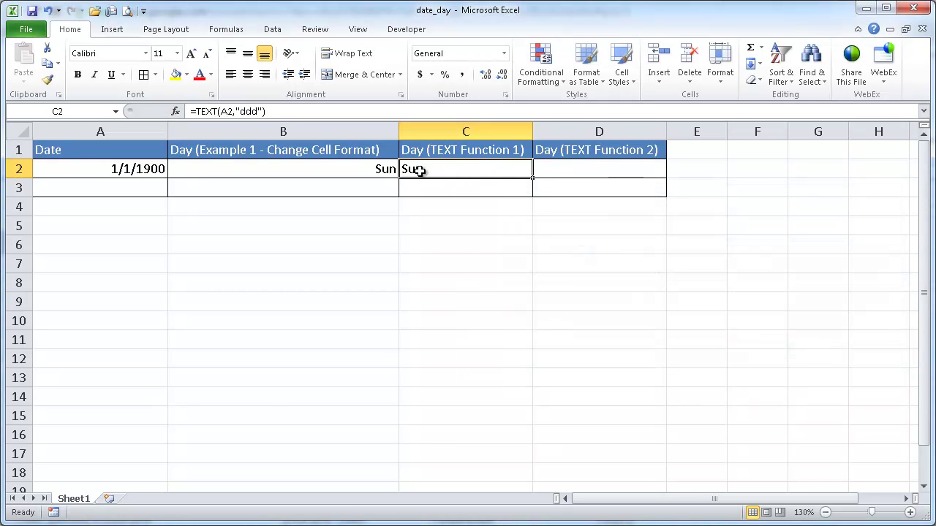
left_click(561, 169)
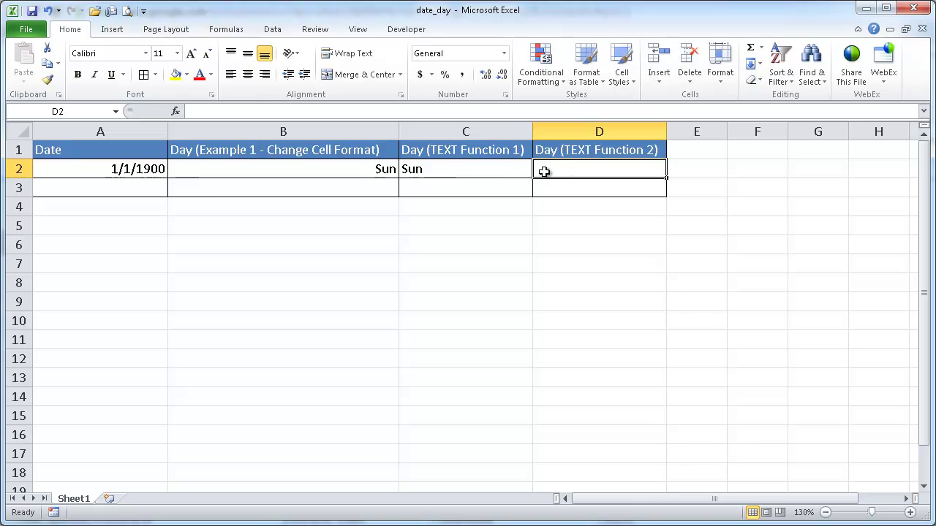
Step: Copy C2's formula into D2 and change its format text to "dddd", showing Sunday
left_click(496, 168)
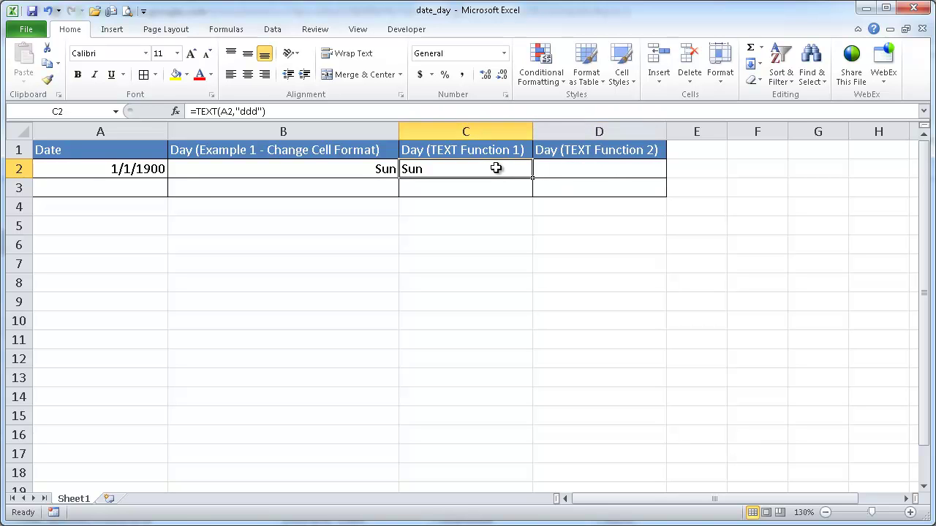
key("ctrl+c")
left_click(559, 168)
key("ctrl+v")
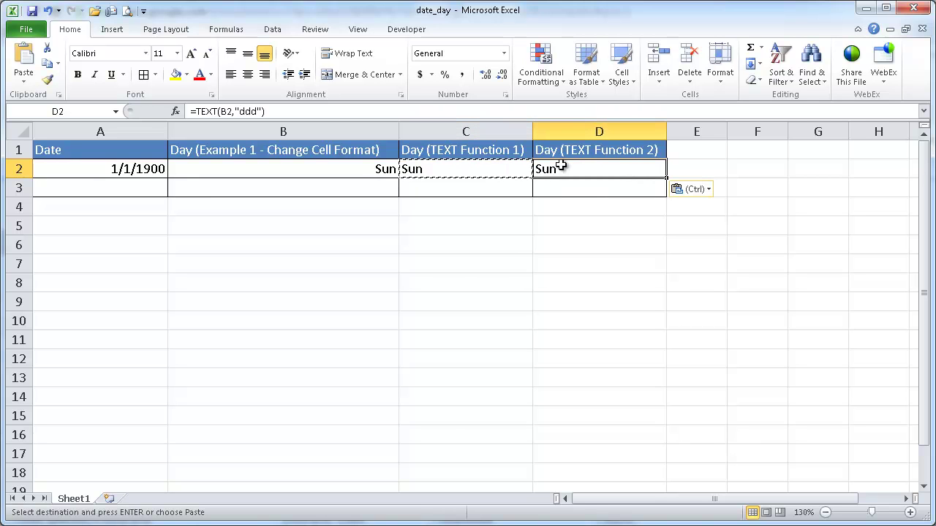
left_click(256, 111)
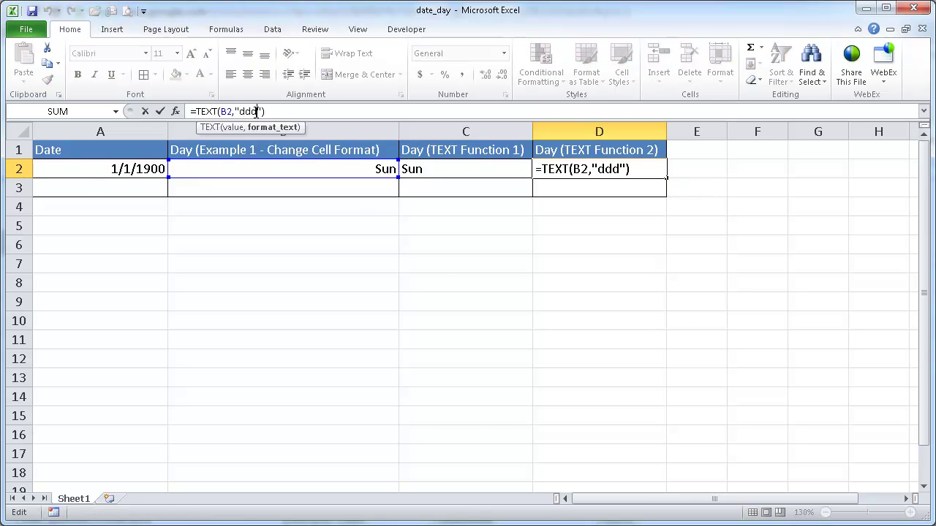
type("d")
key("Return")
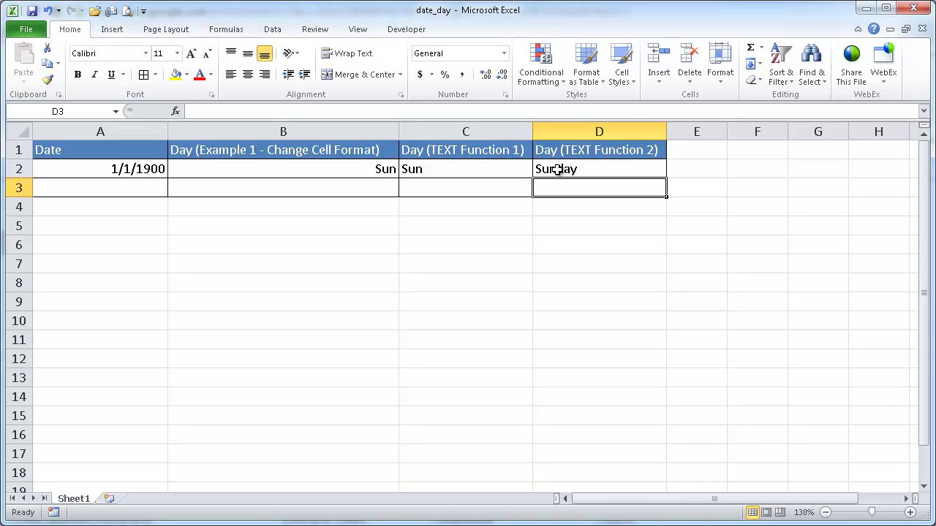
Step: Enter 12/31/9999 in A3 and 1/1/10000 in A4, then check A4's contents
left_click(136, 187)
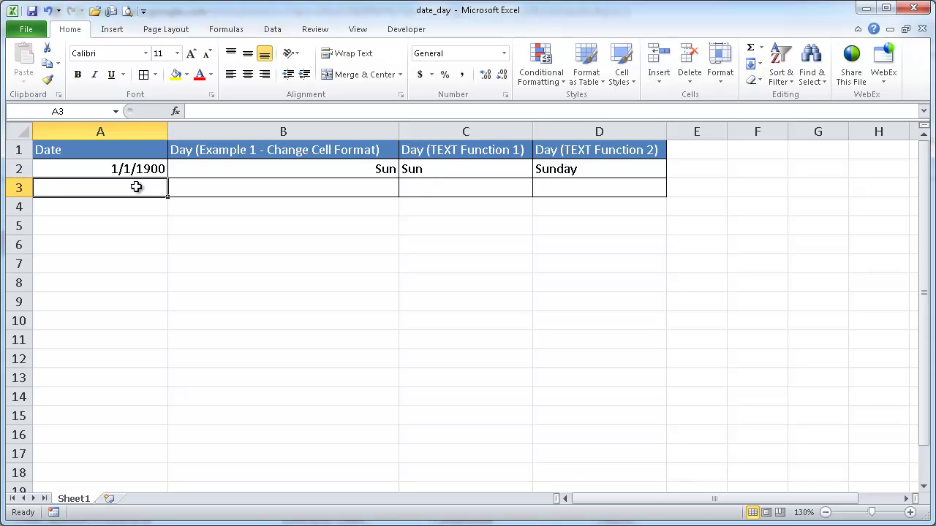
type("12/31/9999")
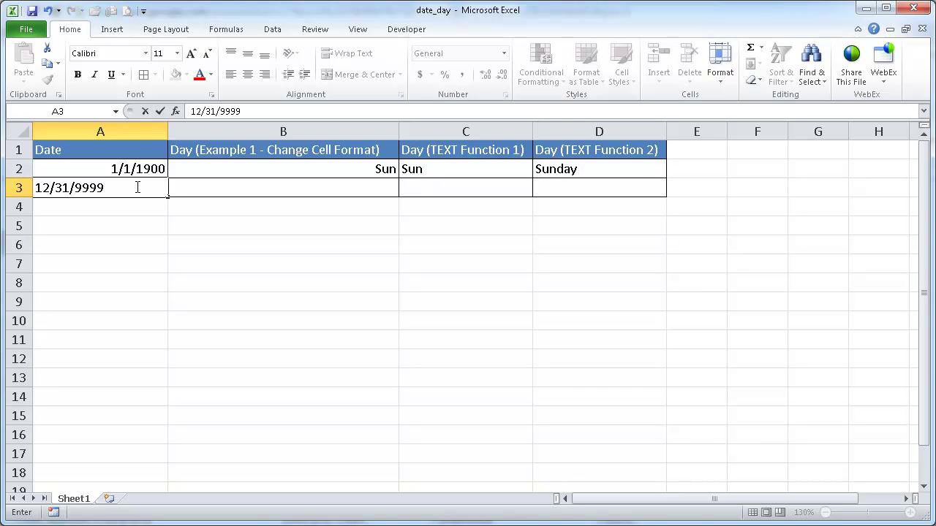
key("Return")
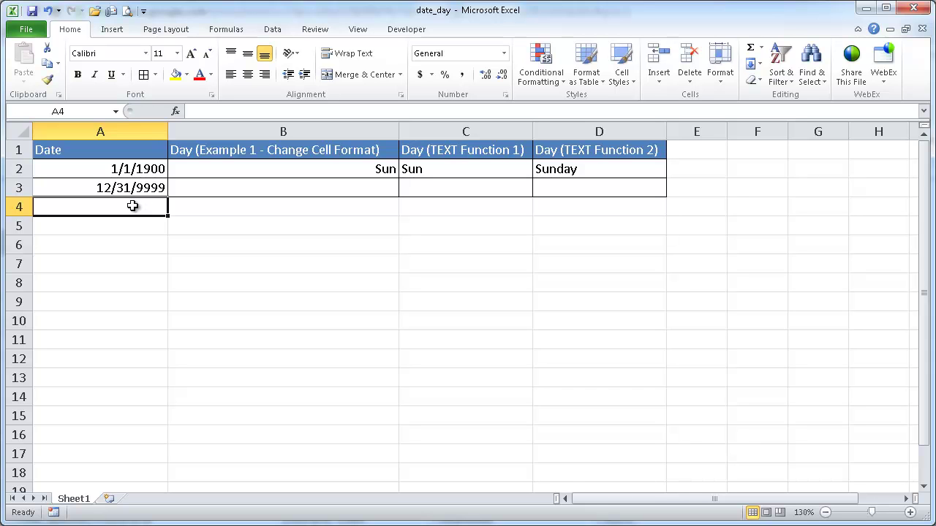
type("1/1/10000")
key("Return")
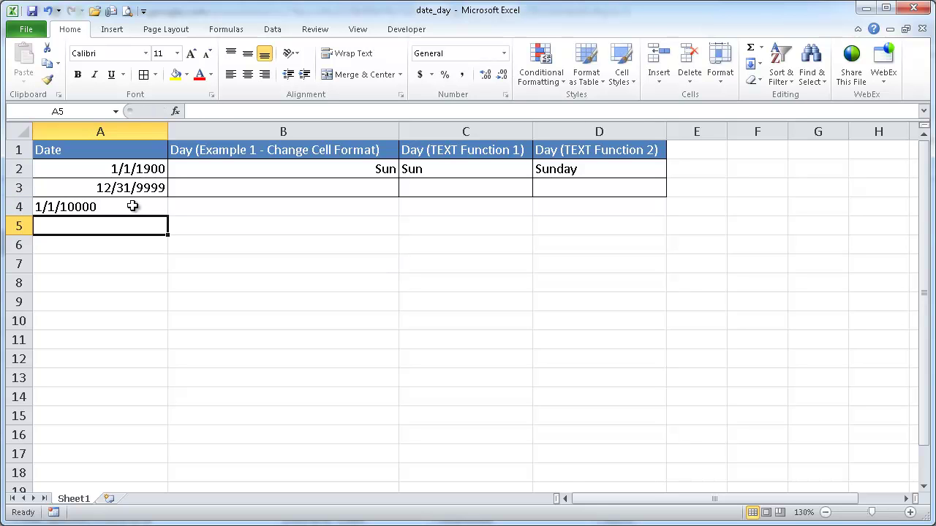
left_click(119, 209)
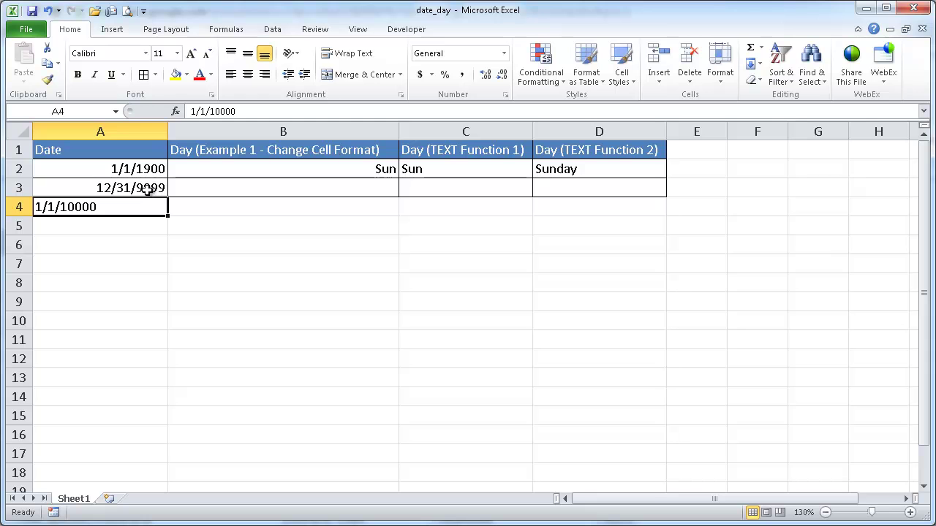
left_click(148, 189)
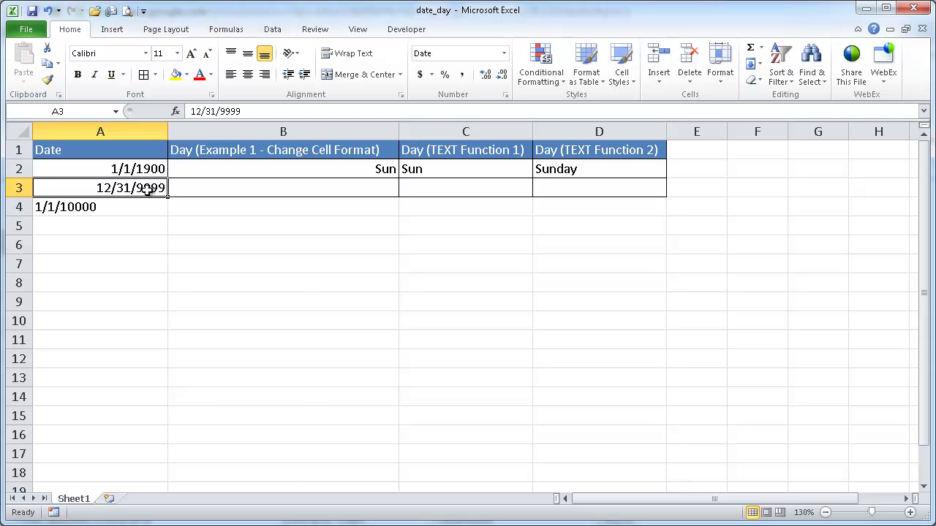
right_click(148, 190)
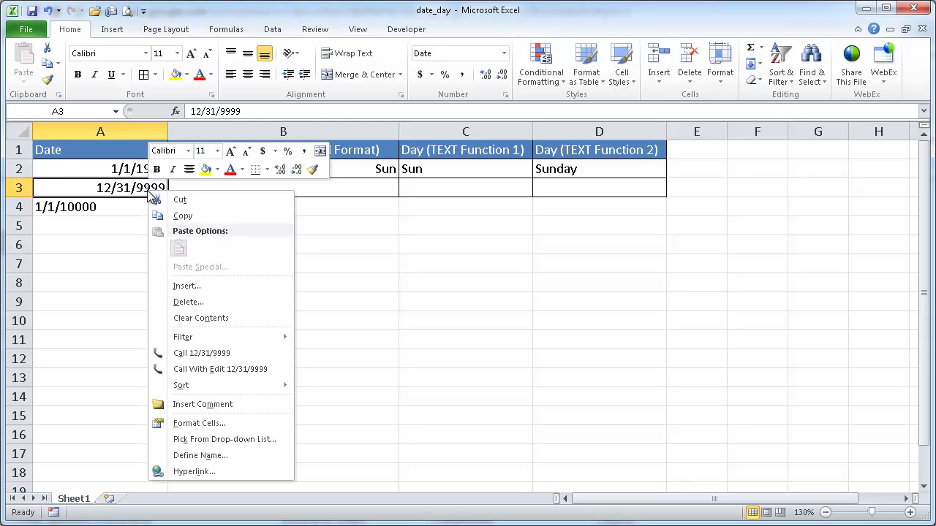
left_click(217, 422)
left_click(310, 161)
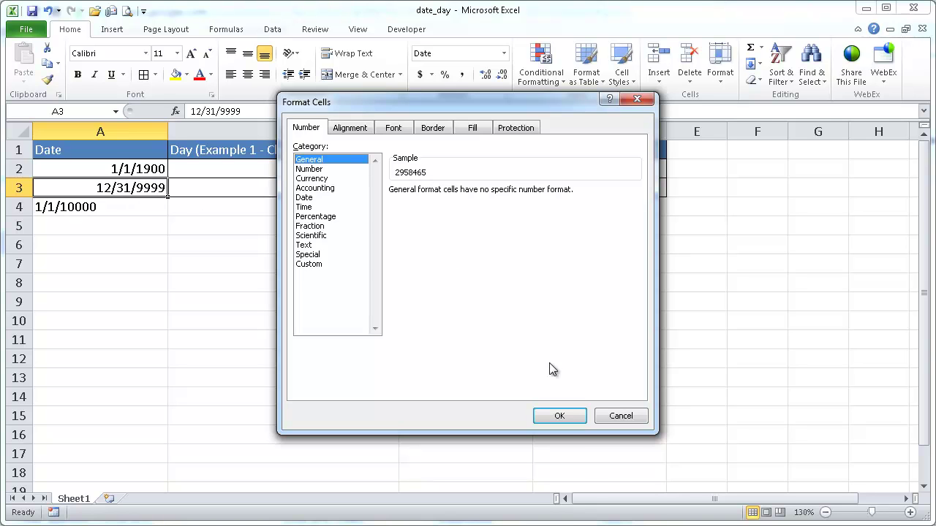
left_click(623, 416)
left_click(141, 169)
right_click(140, 169)
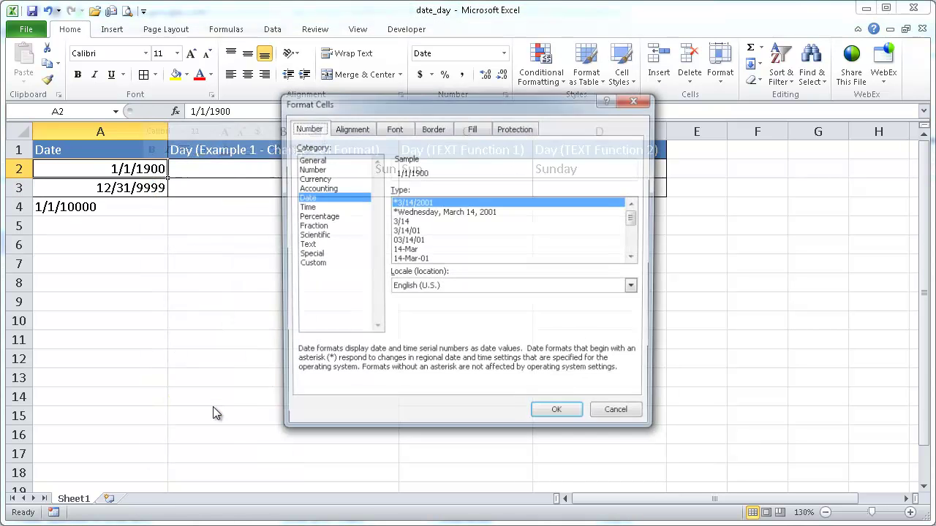
left_click(313, 159)
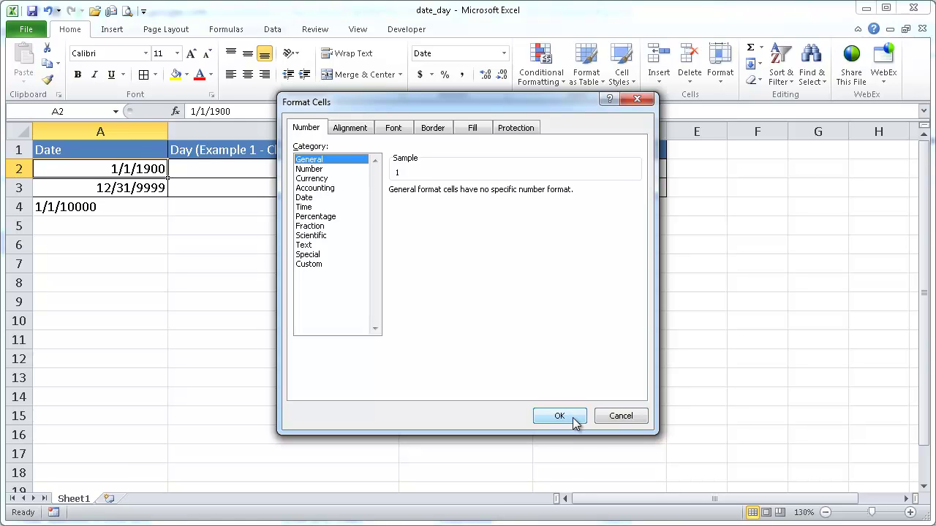
left_click(620, 416)
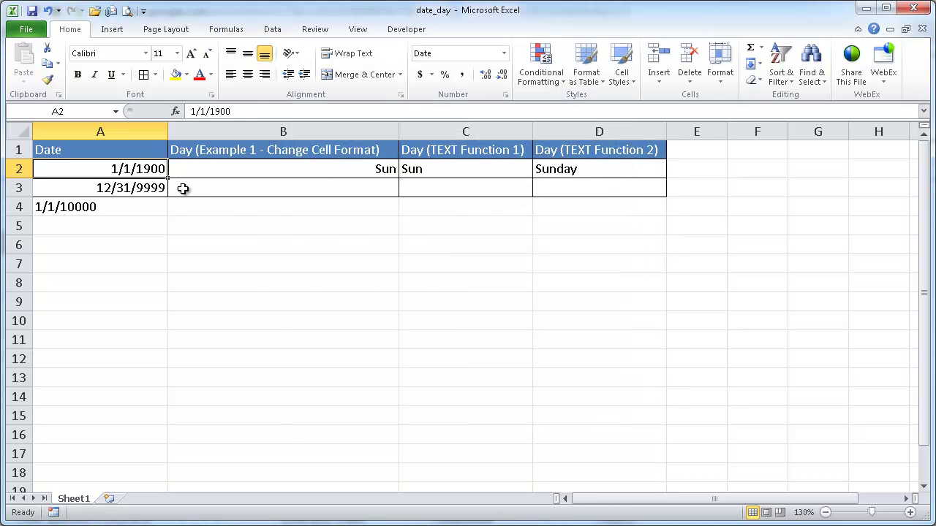
Step: Fill the B2:D2 weekday formulas down to row 3, giving Fri, Fri and Friday
left_click(149, 188)
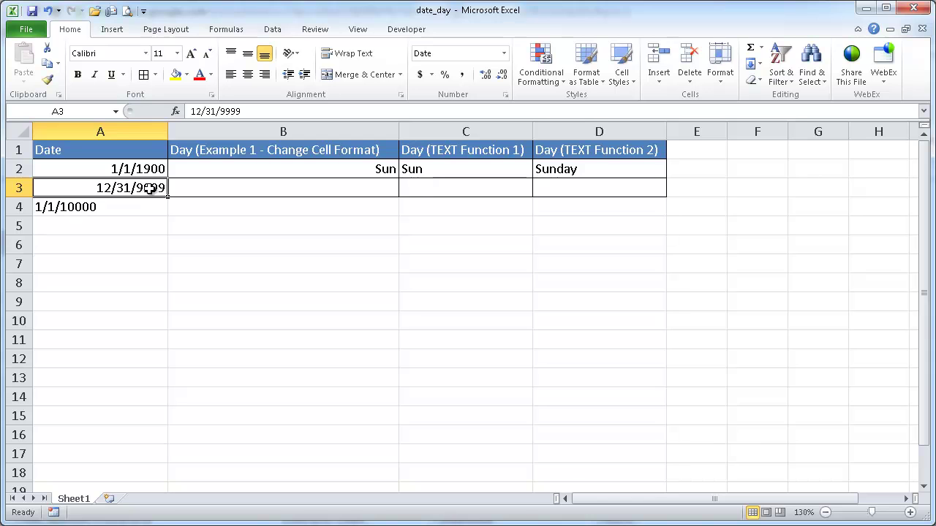
left_click_drag(358, 173, 660, 199)
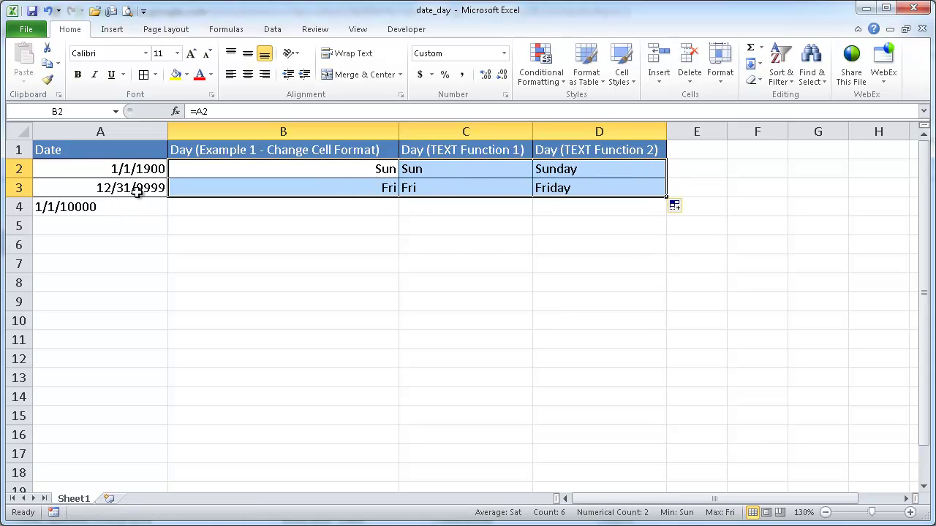
left_click(333, 190)
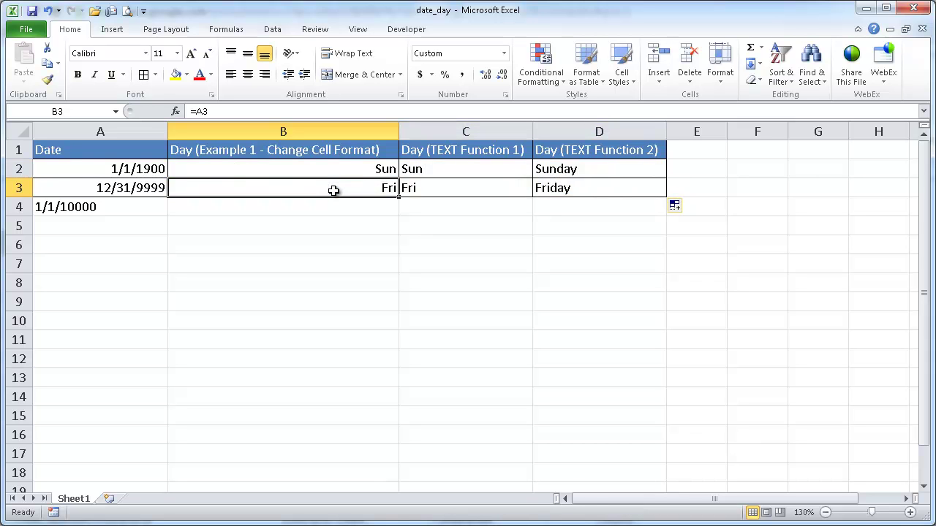